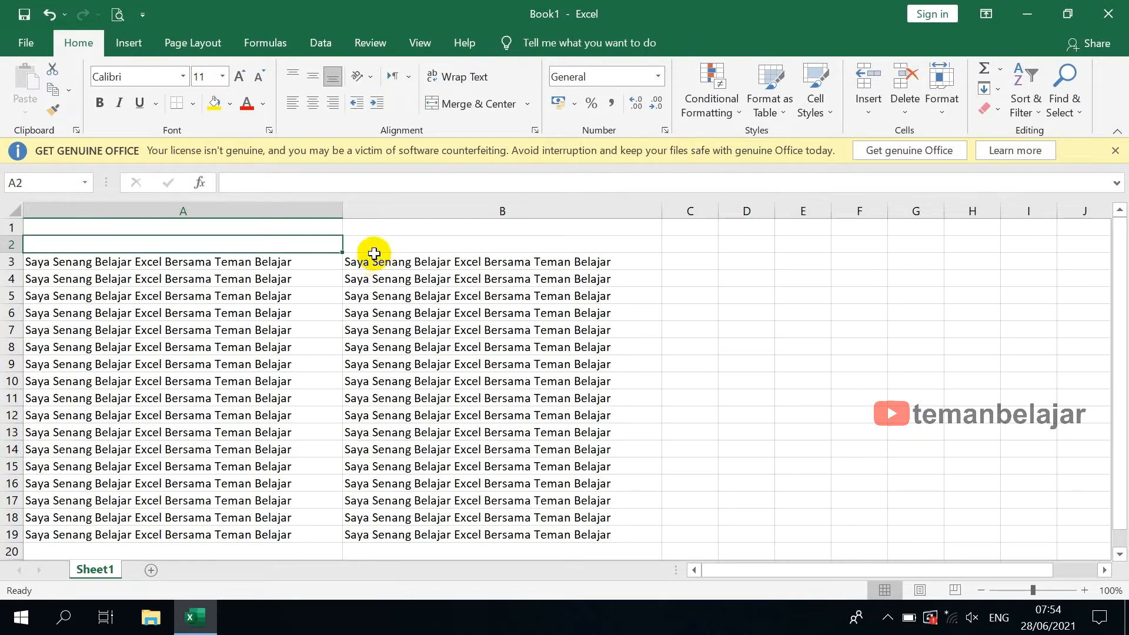
{"action": "left_click", "coordinate": [292, 276]}
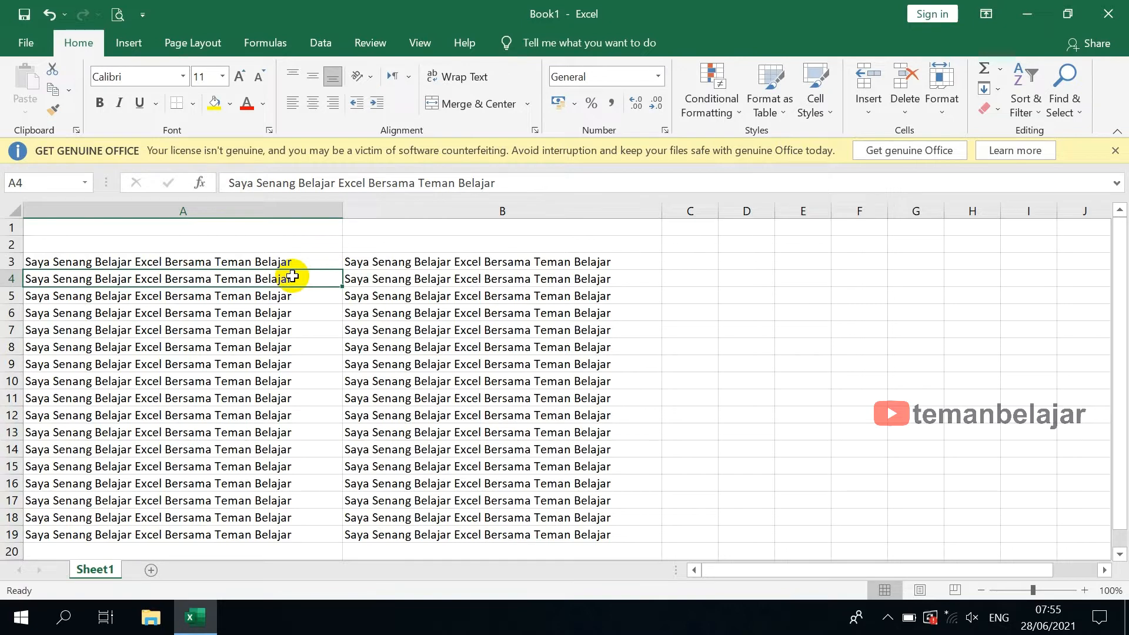
{"action": "left_click", "coordinate": [252, 261]}
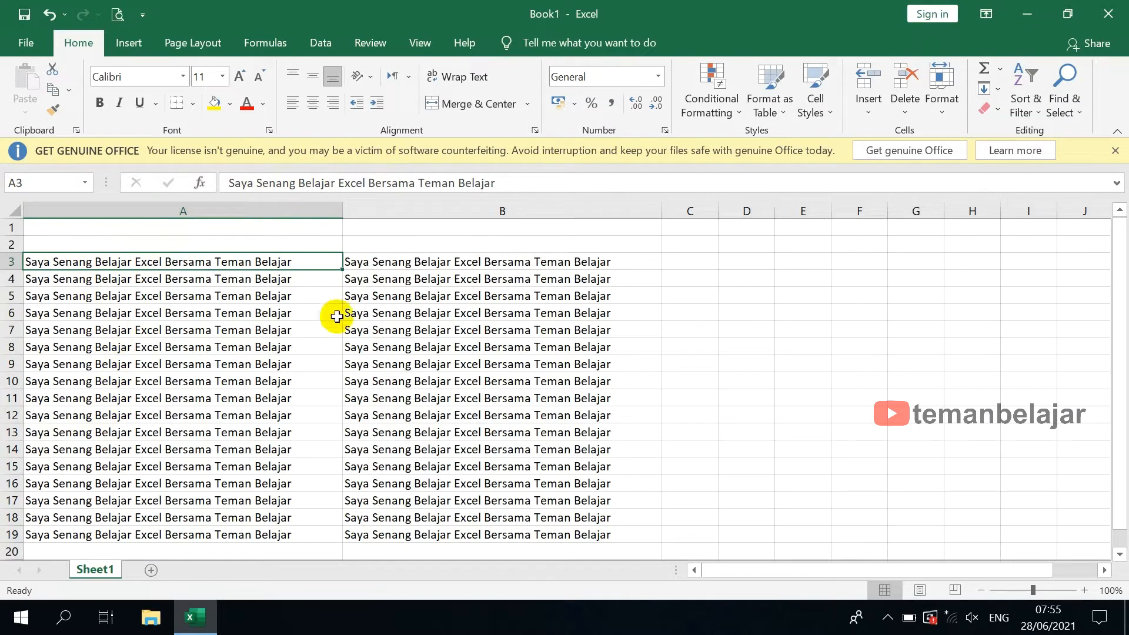
{"action": "left_click", "coordinate": [247, 295]}
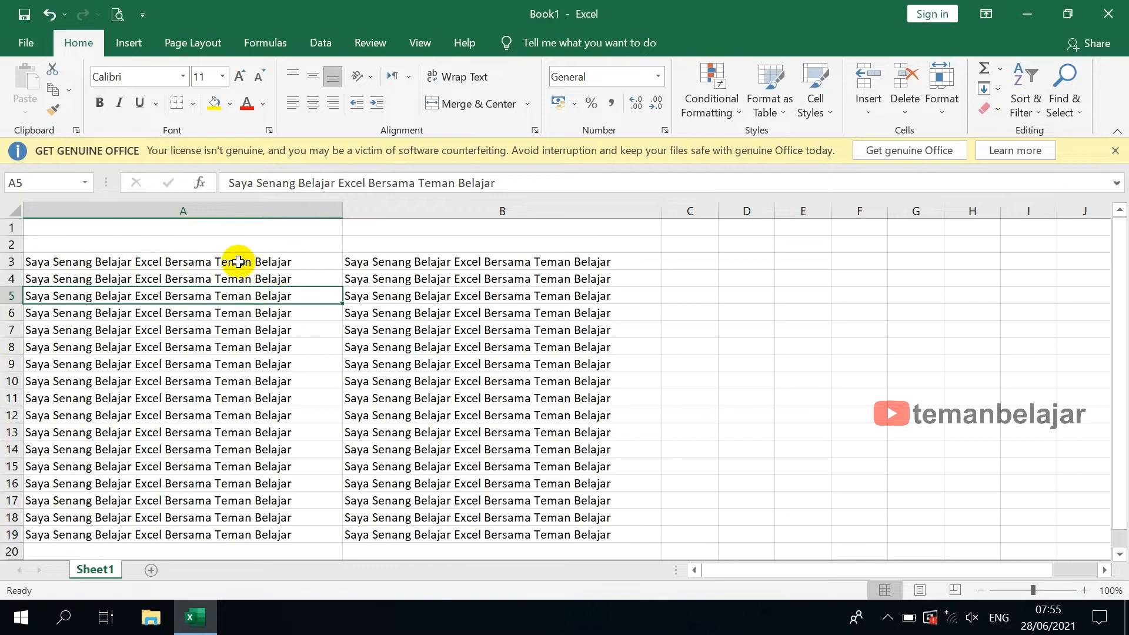
{"action": "left_click_drag", "start_coordinate": [238, 261], "coordinate": [229, 537]}
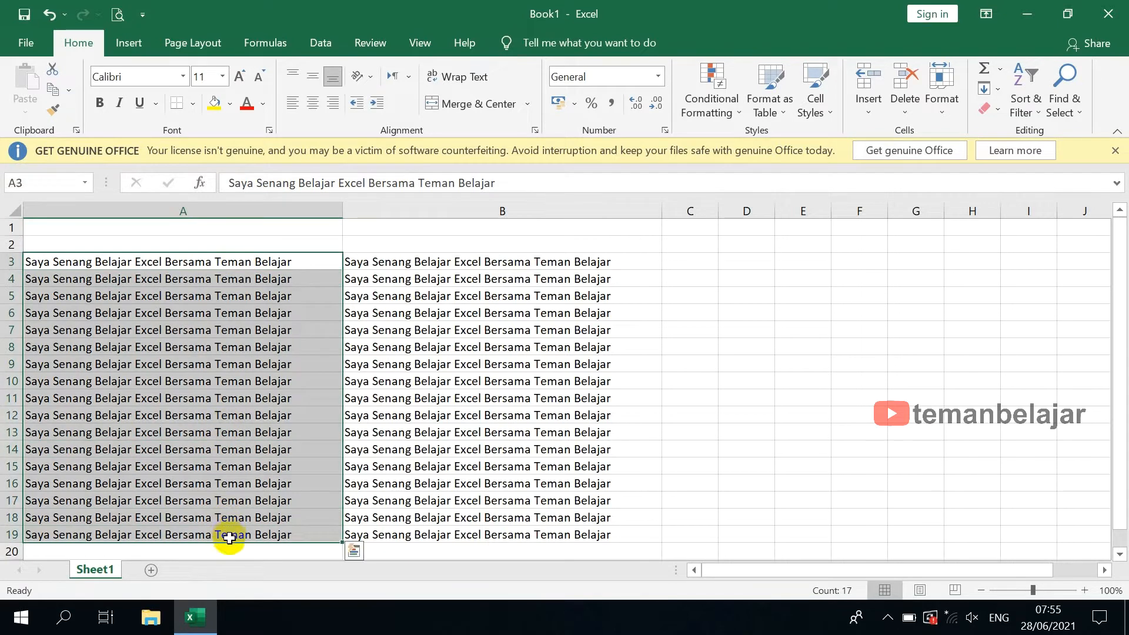
{"action": "left_click", "coordinate": [254, 435]}
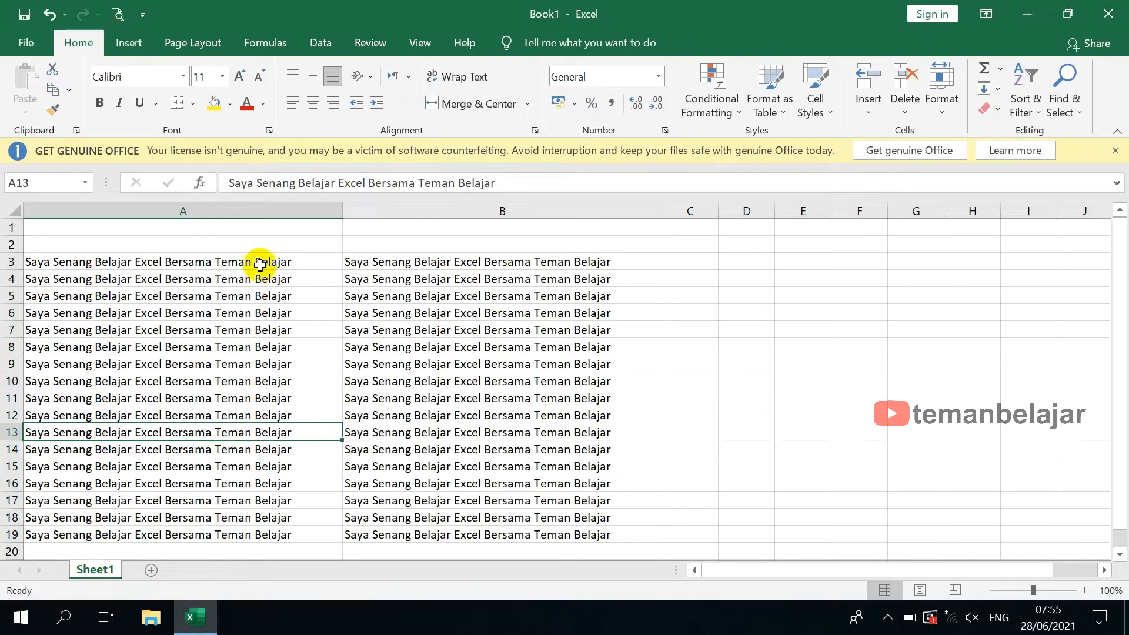
{"action": "left_click_drag", "start_coordinate": [259, 262], "coordinate": [259, 535]}
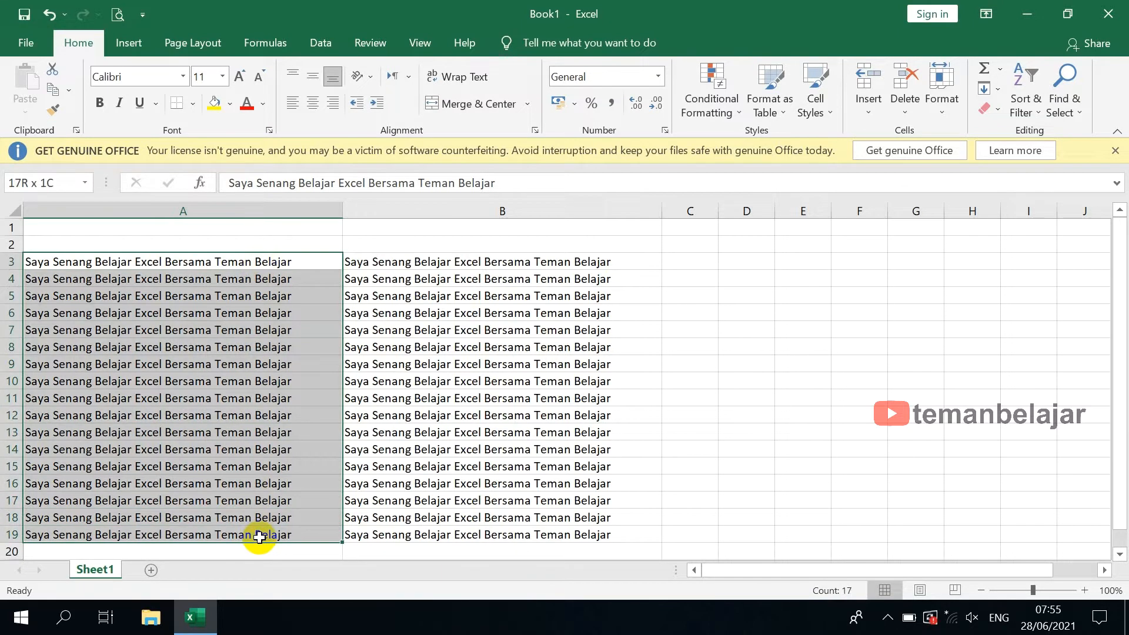
{"action": "left_click_drag", "start_coordinate": [259, 538], "coordinate": [260, 538]}
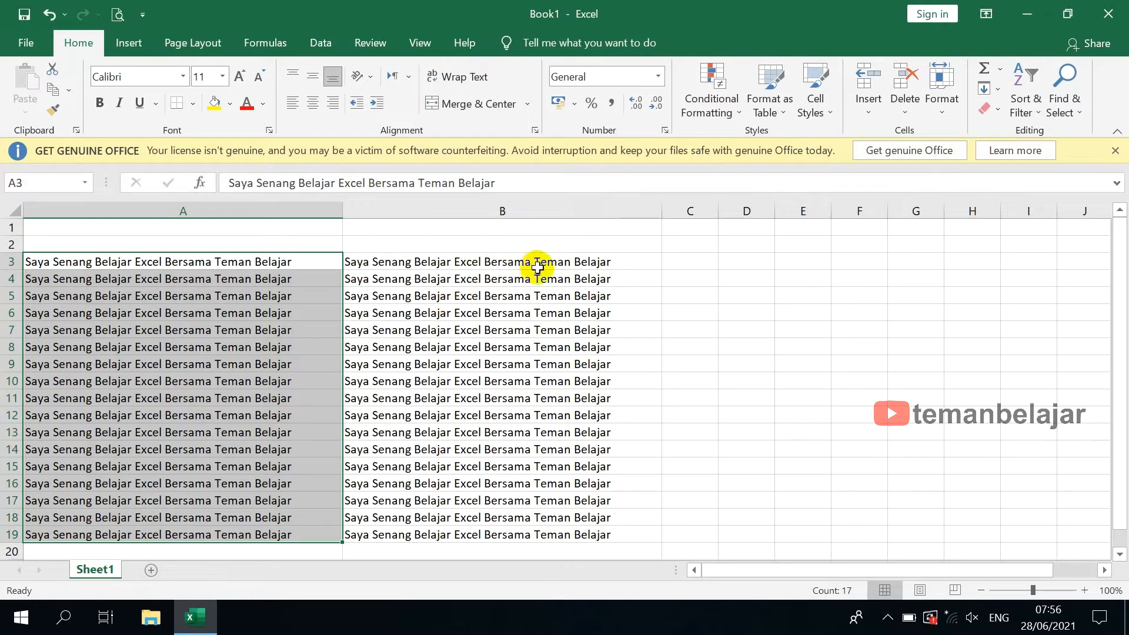
{"action": "left_click", "coordinate": [491, 244]}
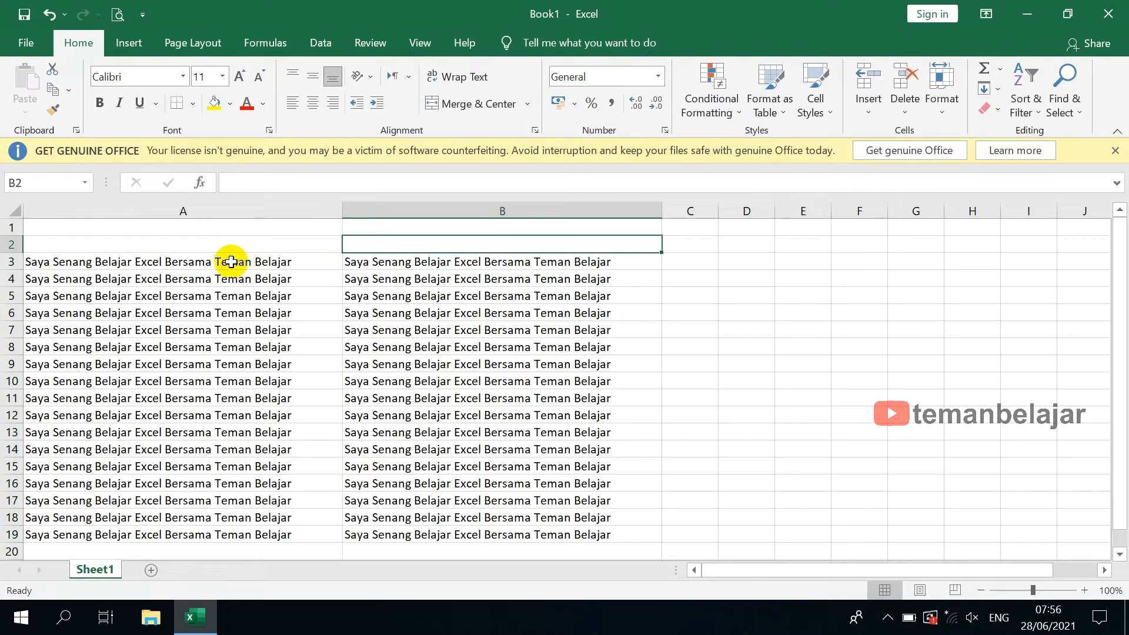
Select the sentences in cells A3 to A19
{"action": "left_click_drag", "start_coordinate": [231, 262], "coordinate": [244, 539]}
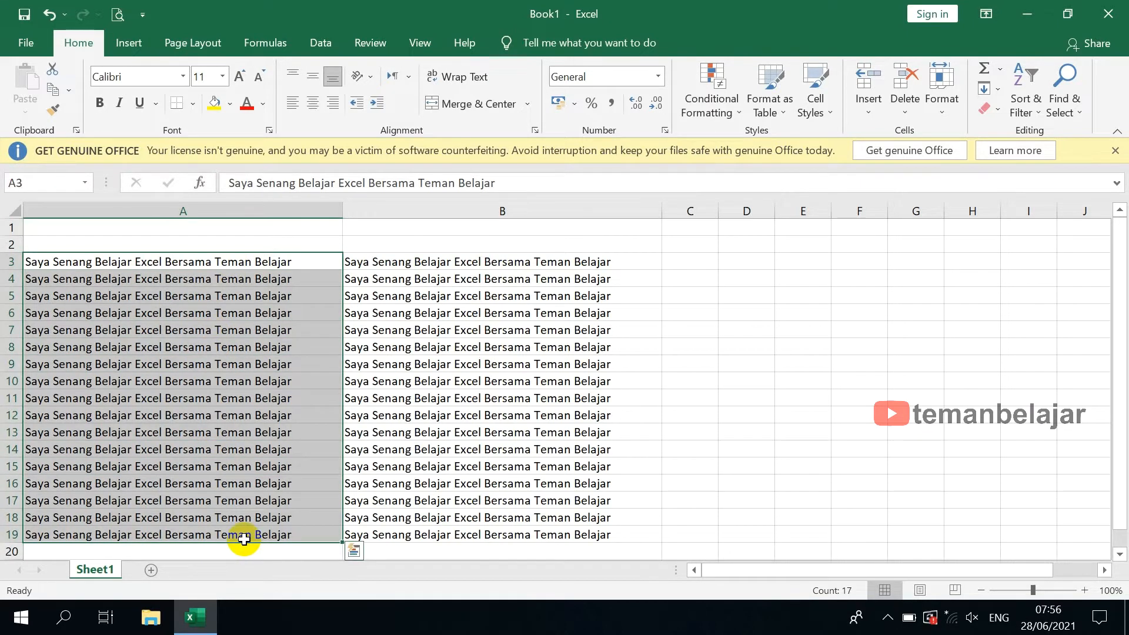
{"action": "key", "text": "ctrl+q"}
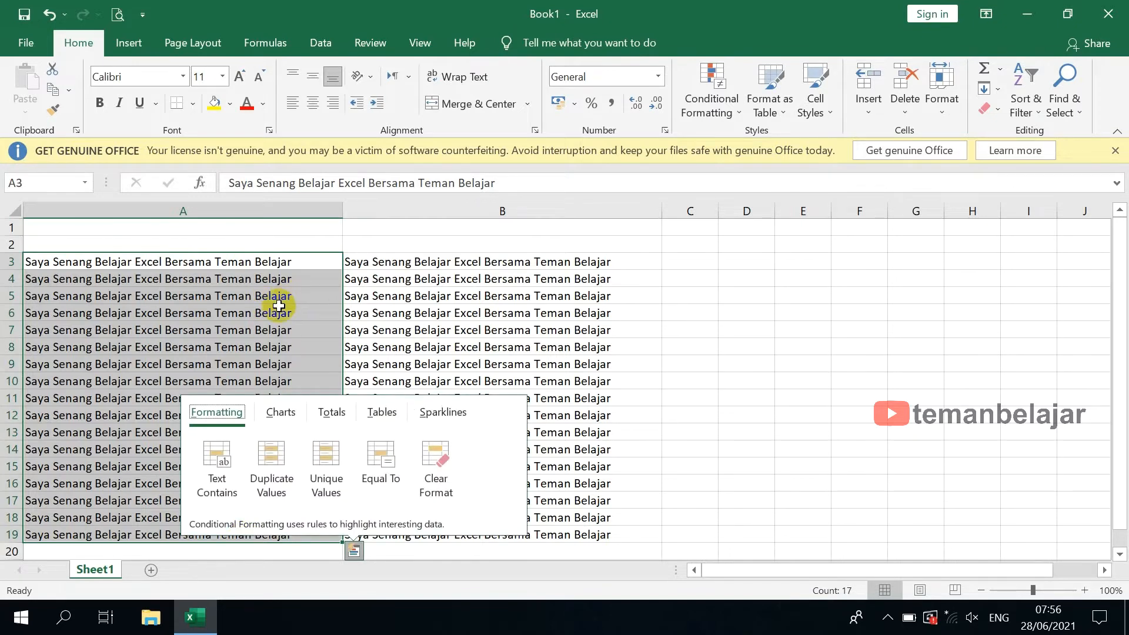
{"action": "left_click", "coordinate": [285, 298]}
{"action": "left_click_drag", "start_coordinate": [264, 259], "coordinate": [300, 510]}
{"action": "key", "text": "shift+Down"}
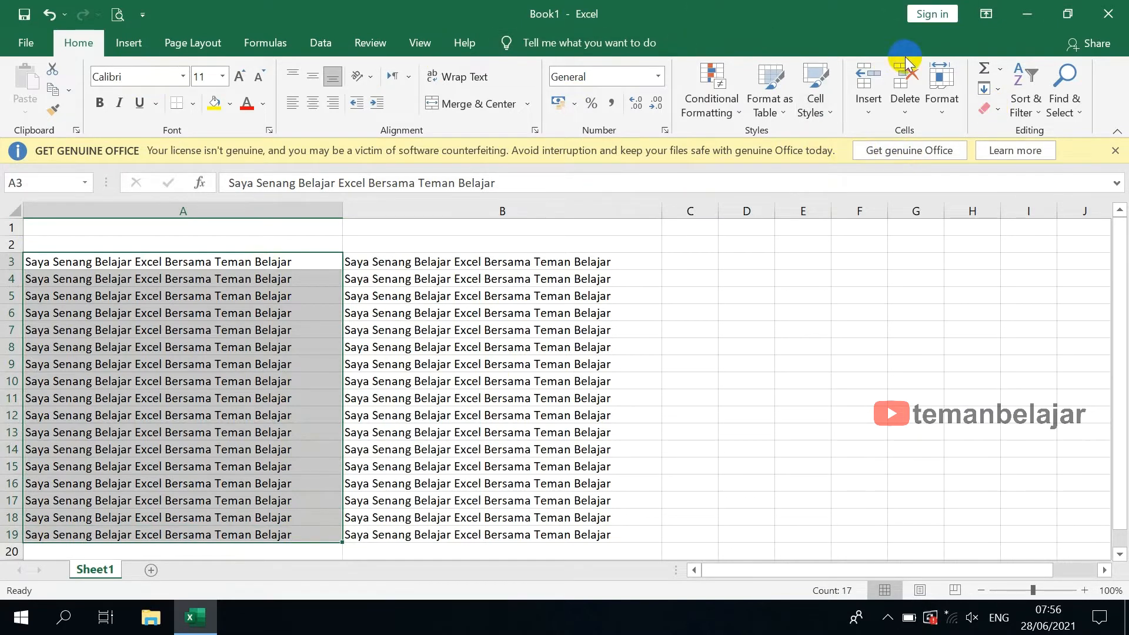
{"action": "left_click", "coordinate": [1025, 108]}
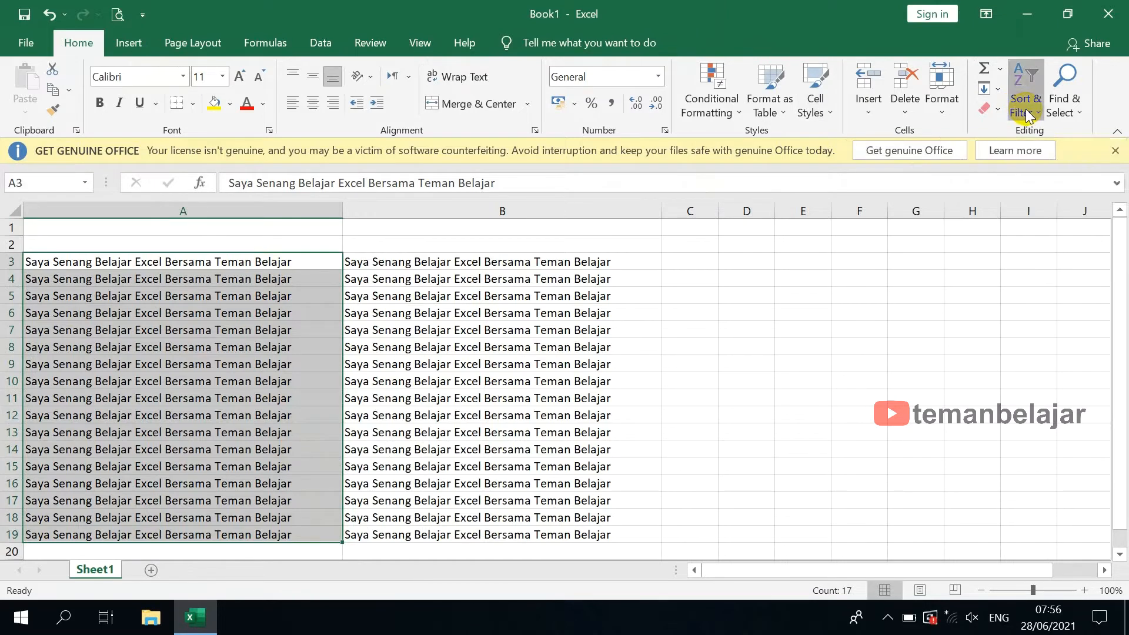
{"action": "left_click", "coordinate": [1064, 112]}
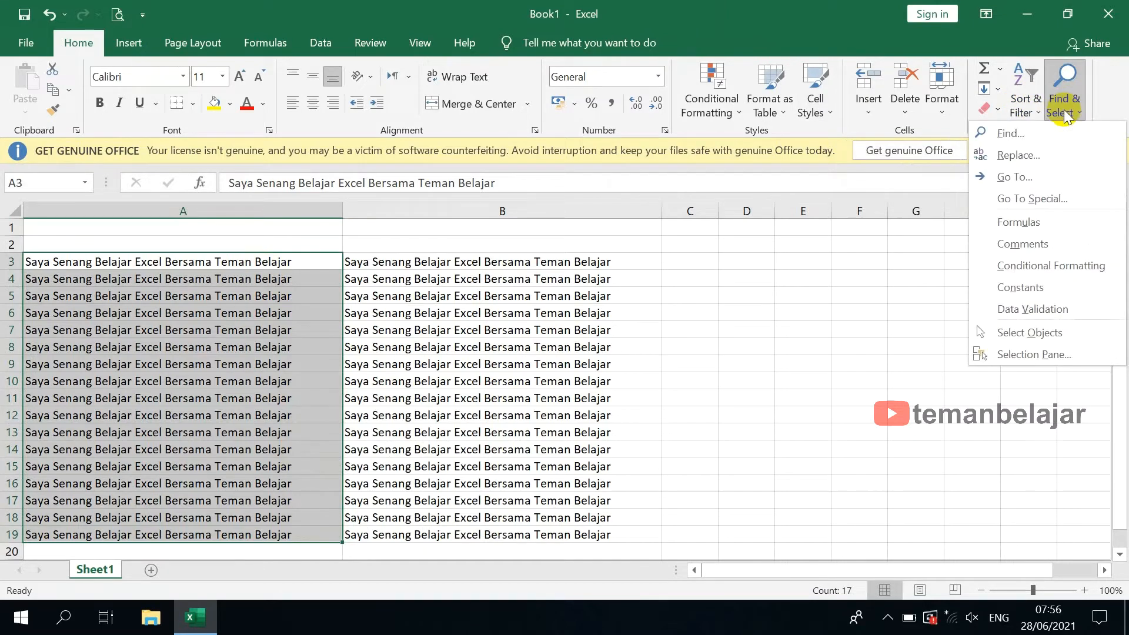
{"action": "left_click", "coordinate": [1062, 154]}
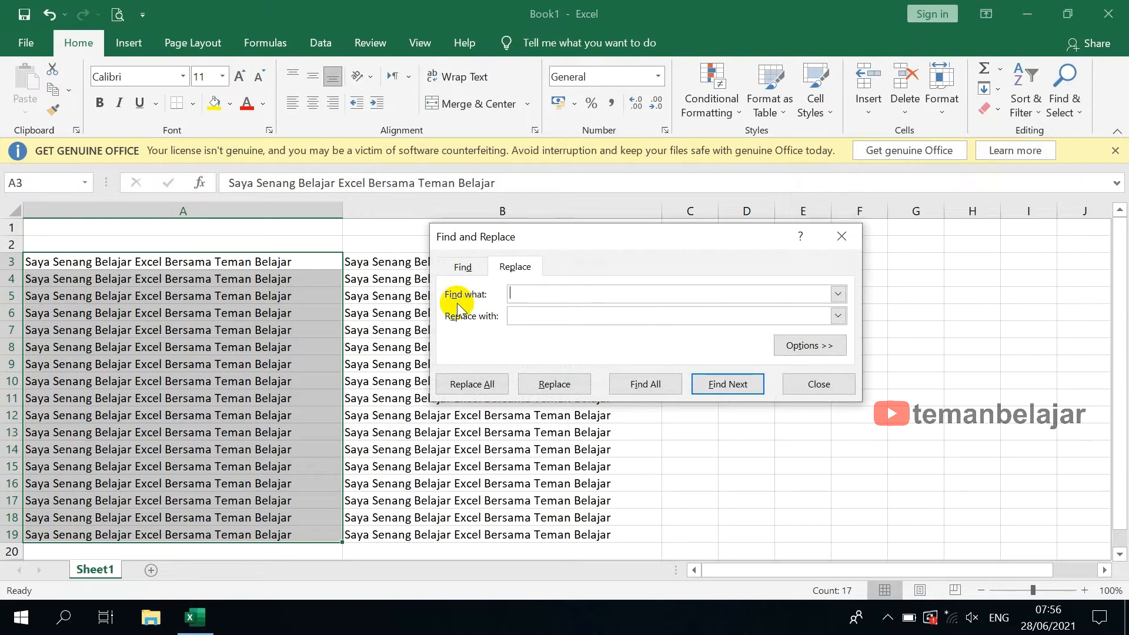
{"action": "left_click", "coordinate": [822, 384]}
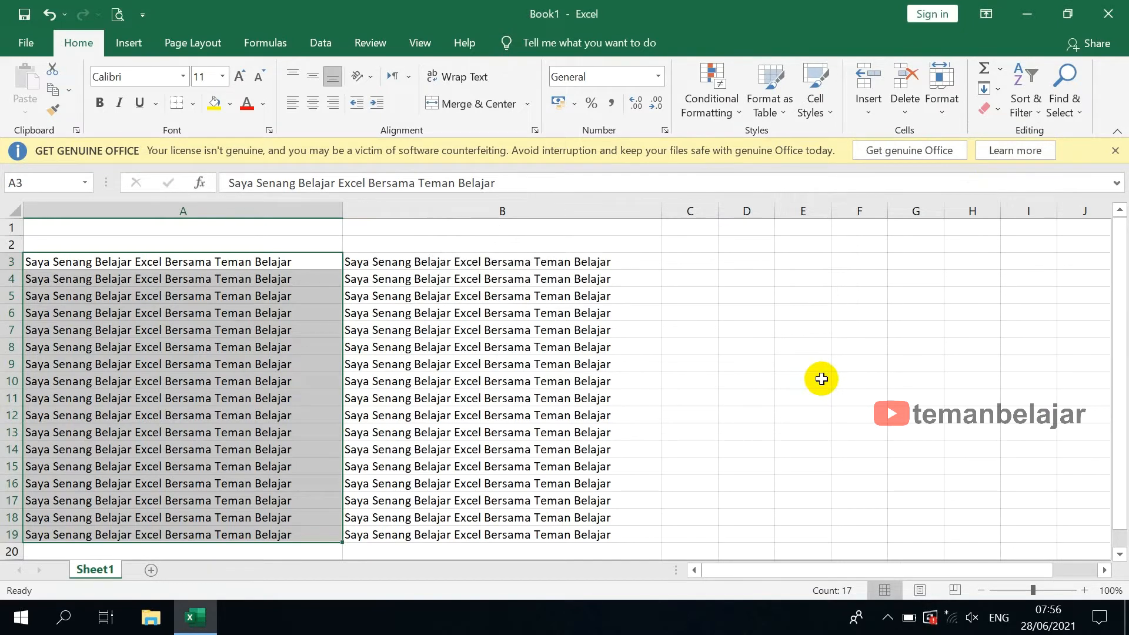
{"action": "key", "text": "ctrl+h"}
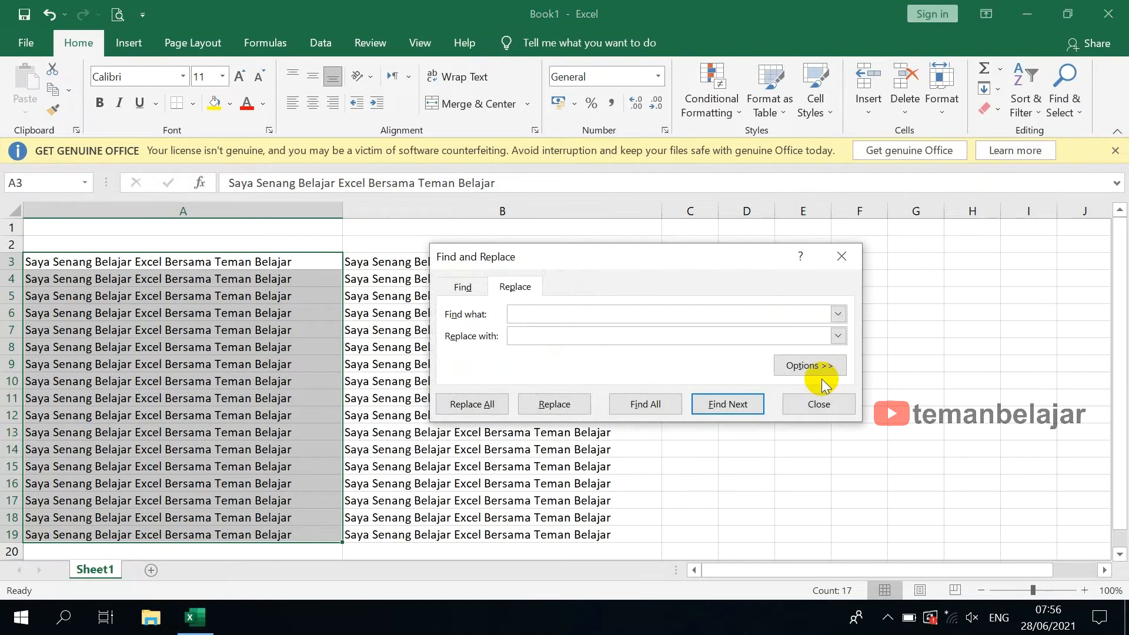
{"action": "left_click", "coordinate": [816, 410]}
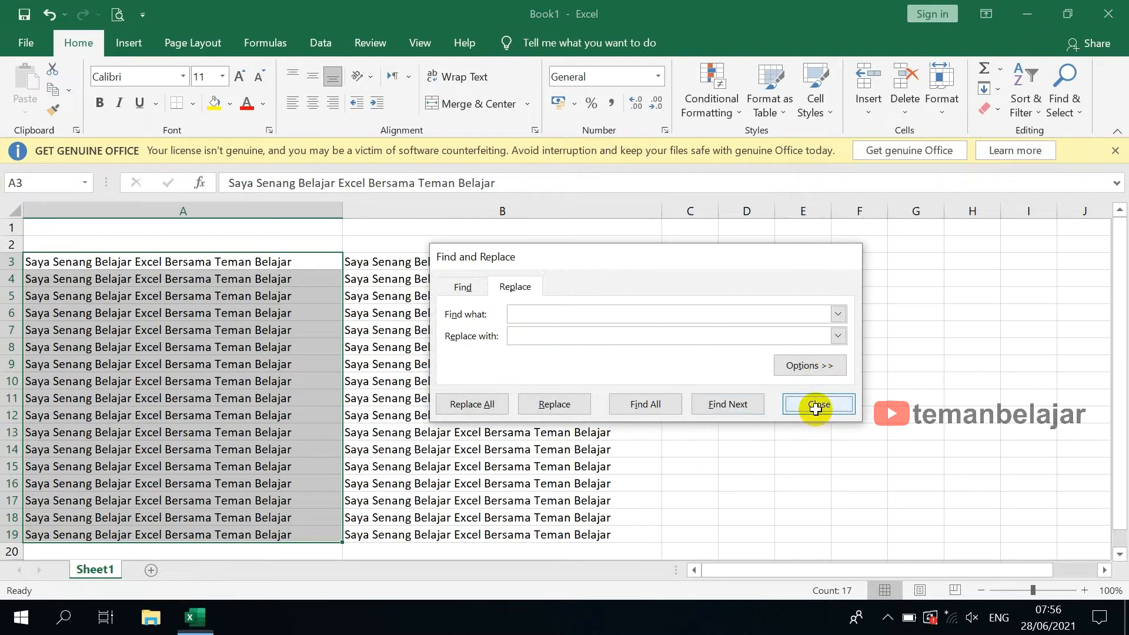
Replace every "Senang" with "Suka" in the selected cells A3 to A19 and close Find and Replace
{"action": "left_click", "coordinate": [1073, 111]}
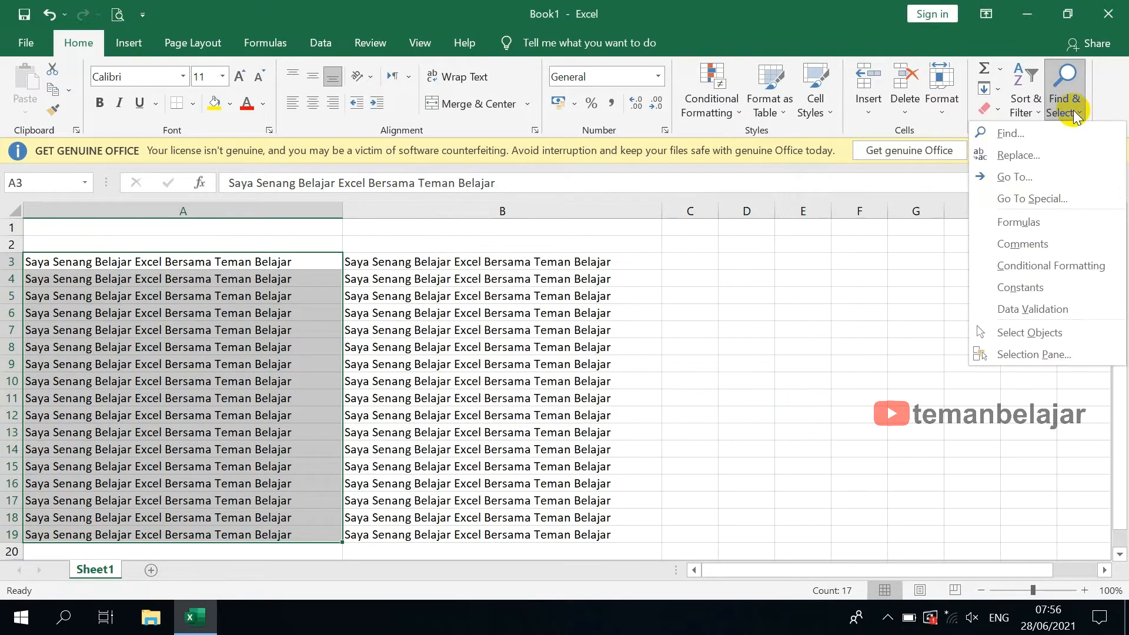
{"action": "left_click", "coordinate": [987, 155]}
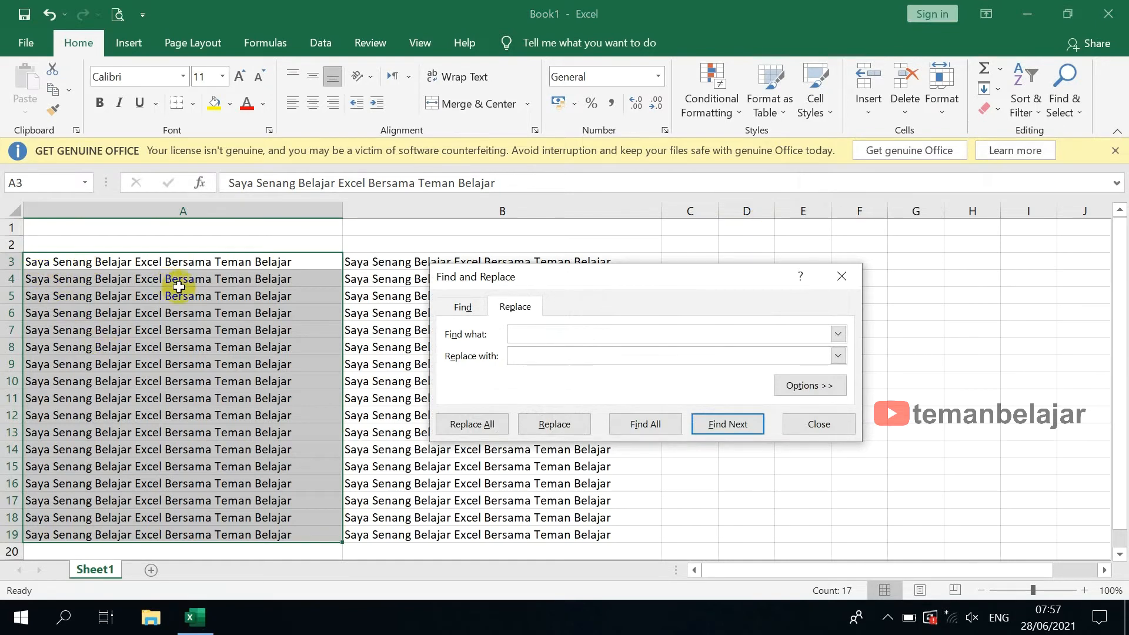
{"action": "type", "text": "Senang"}
{"action": "type", "text": "Suk"}
{"action": "type", "text": "a"}
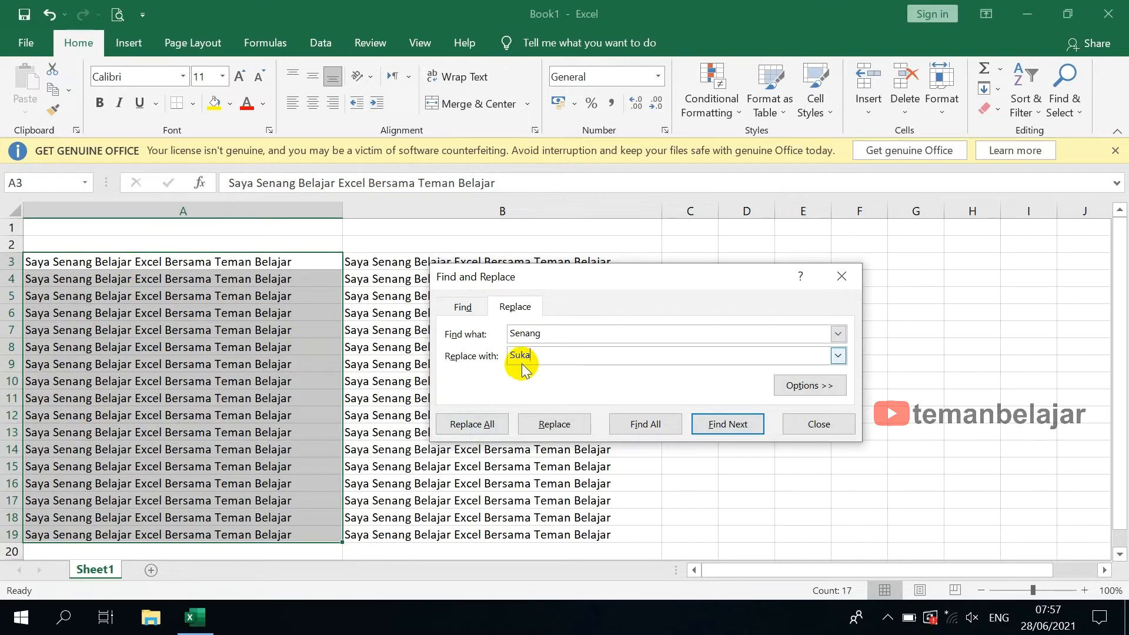
{"action": "left_click", "coordinate": [478, 424]}
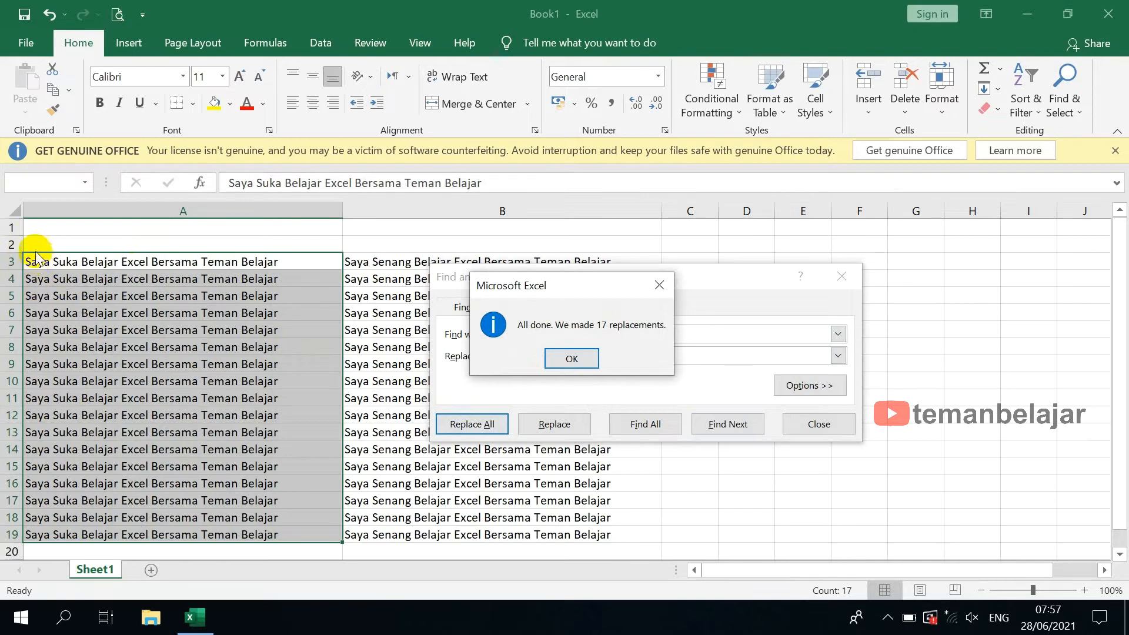
{"action": "left_click", "coordinate": [557, 354]}
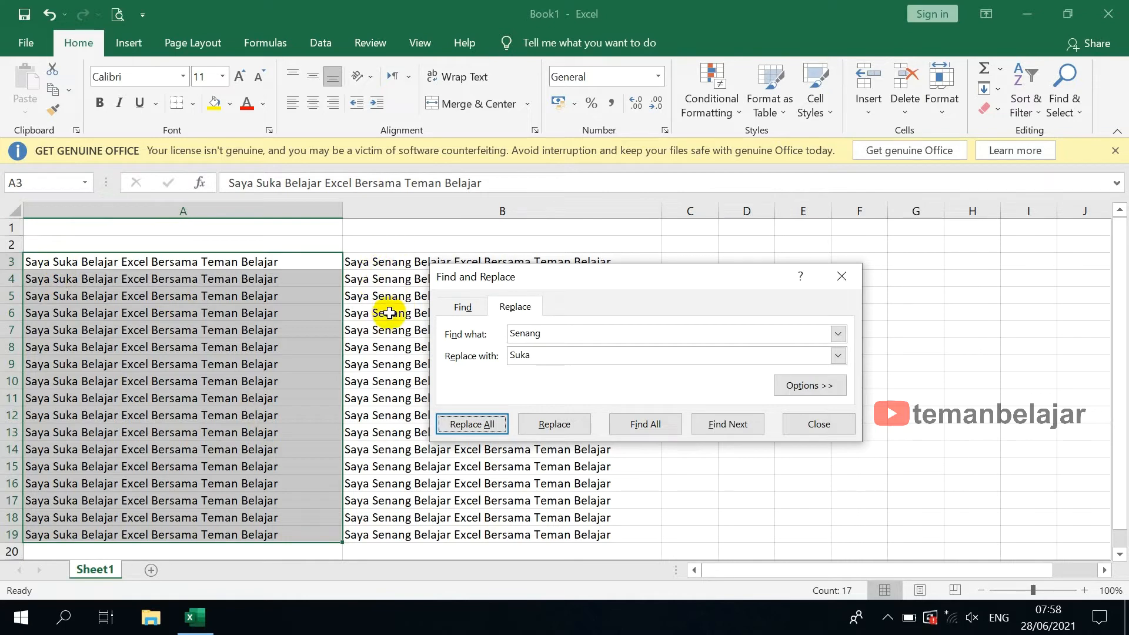
{"action": "left_click", "coordinate": [818, 425]}
Undo the word replacement in column A
{"action": "left_click", "coordinate": [835, 429]}
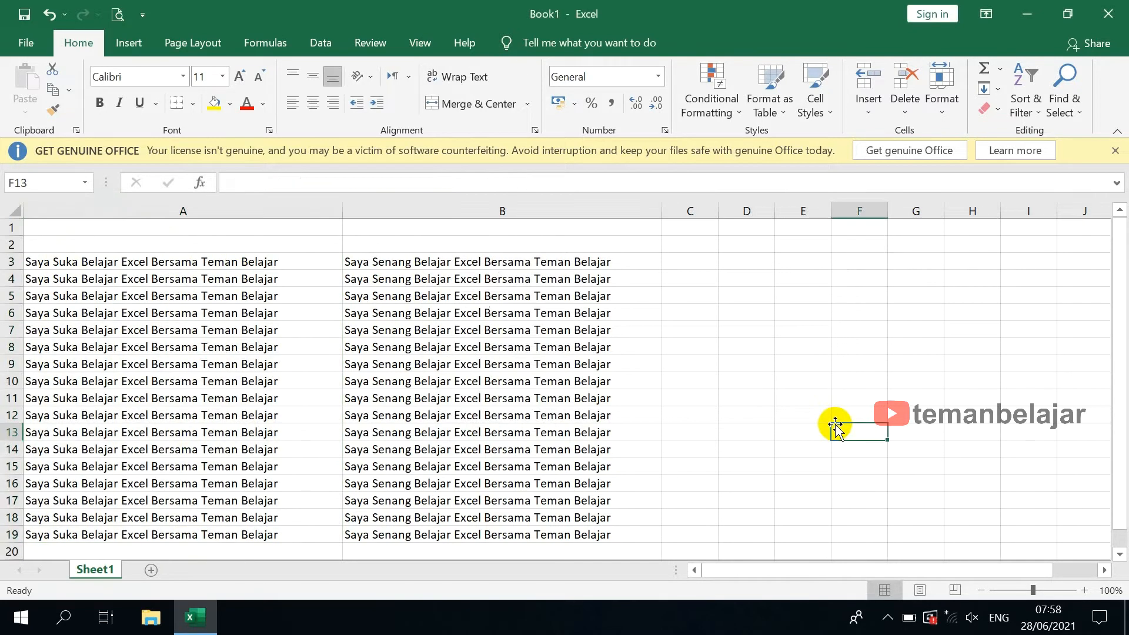
{"action": "key", "text": "ctrl+z"}
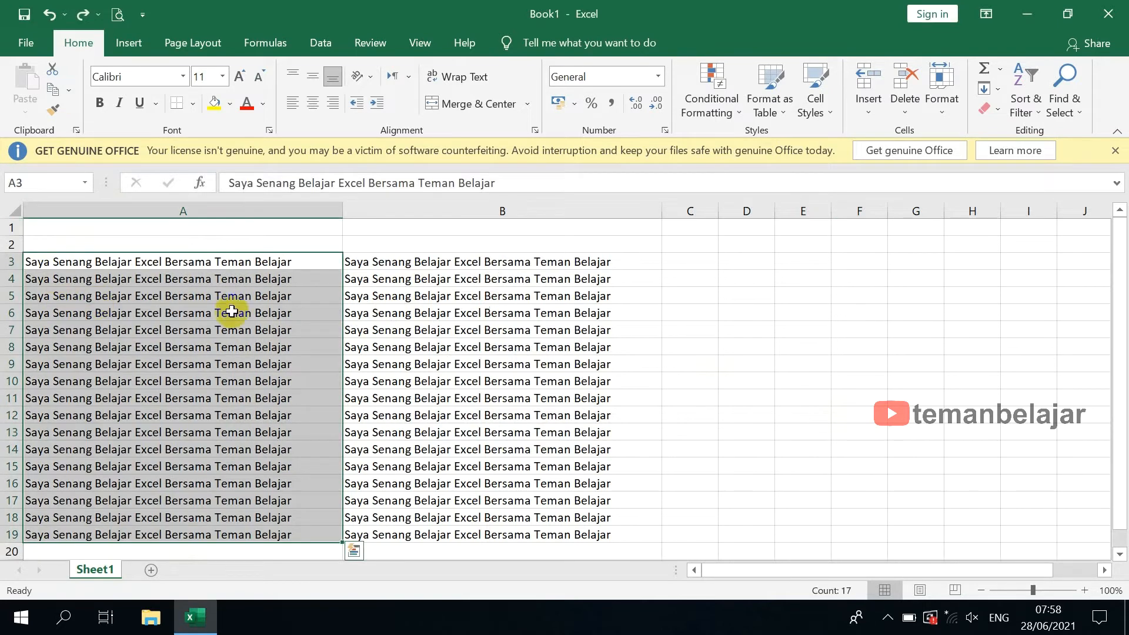
With only an empty cell selected, replace every "Senang" with "Suka" across the whole sheet
{"action": "left_click", "coordinate": [756, 298]}
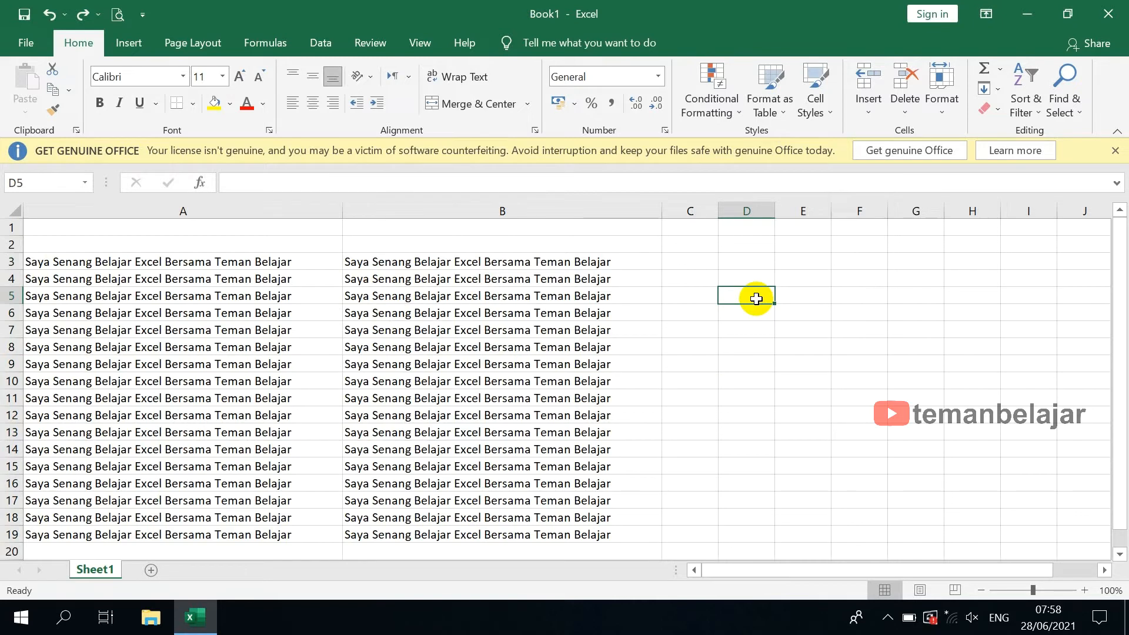
{"action": "key", "text": "ctrl+h"}
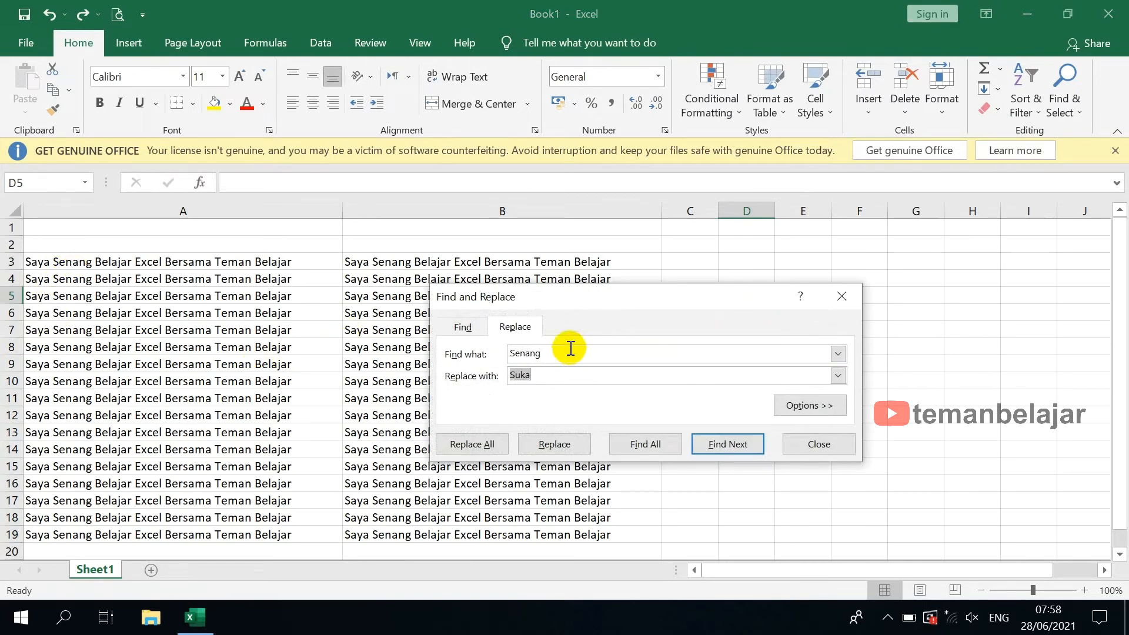
{"action": "left_click", "coordinate": [469, 445]}
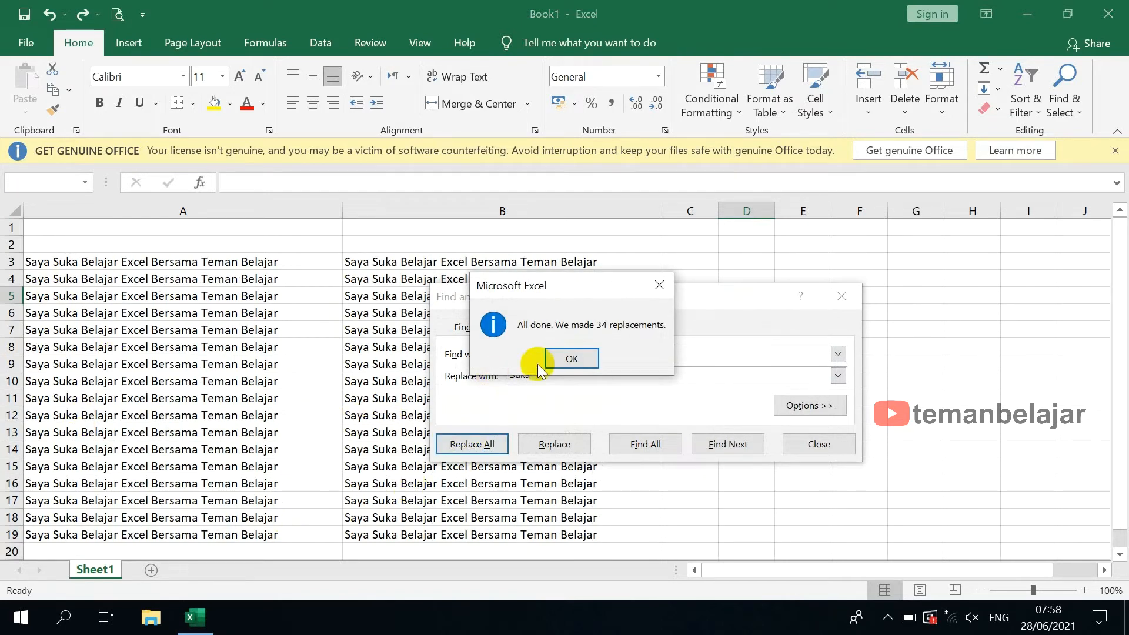
{"action": "left_click", "coordinate": [574, 356]}
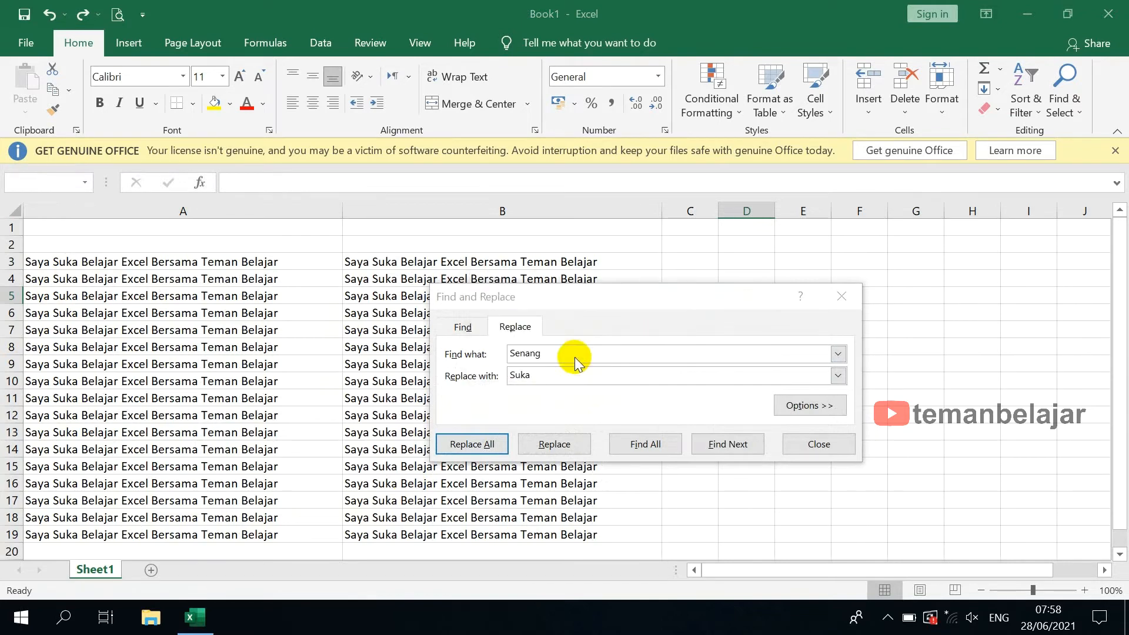
{"action": "left_click", "coordinate": [802, 445]}
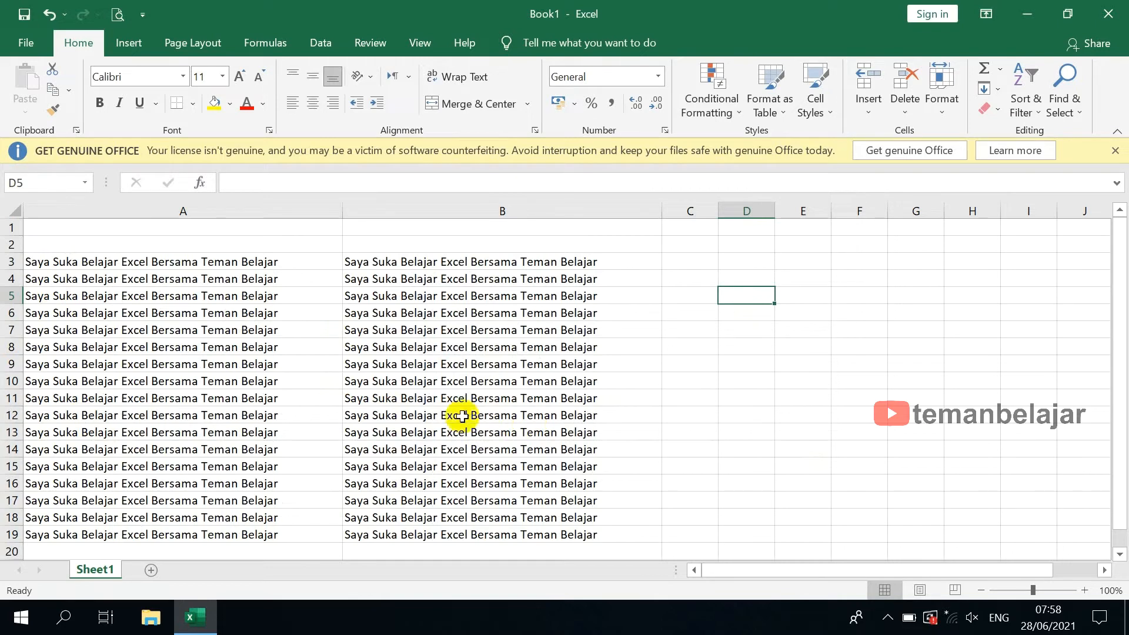
Start a new Replace for the whole sheet with "Saya Suka Belajar" as the text to find
{"action": "left_click_drag", "start_coordinate": [225, 257], "coordinate": [209, 526]}
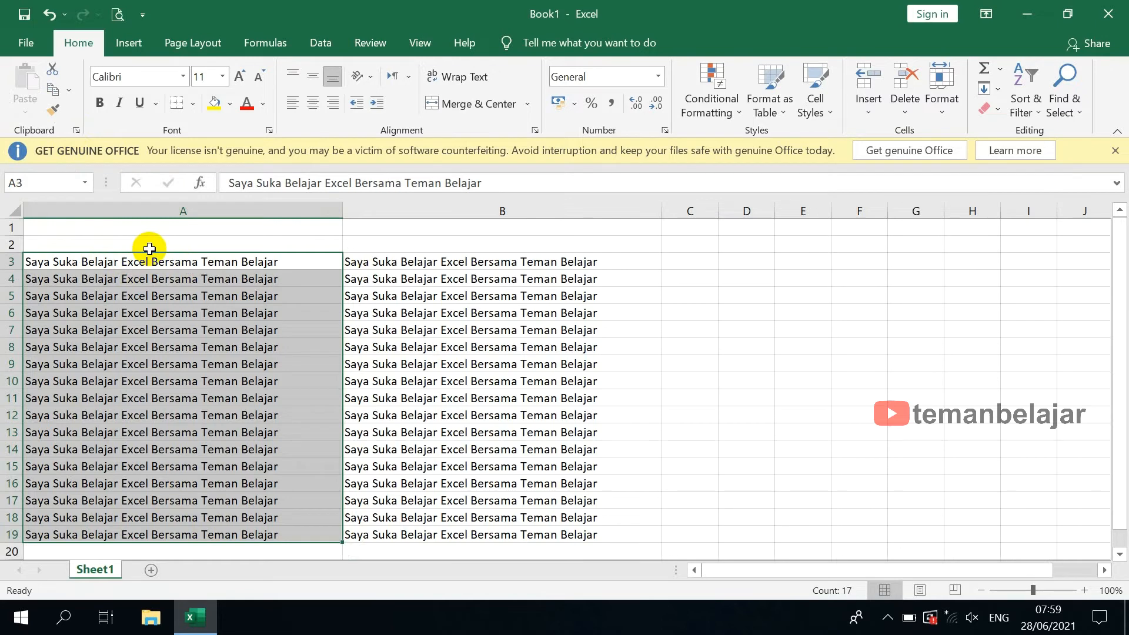
{"action": "left_click", "coordinate": [751, 335]}
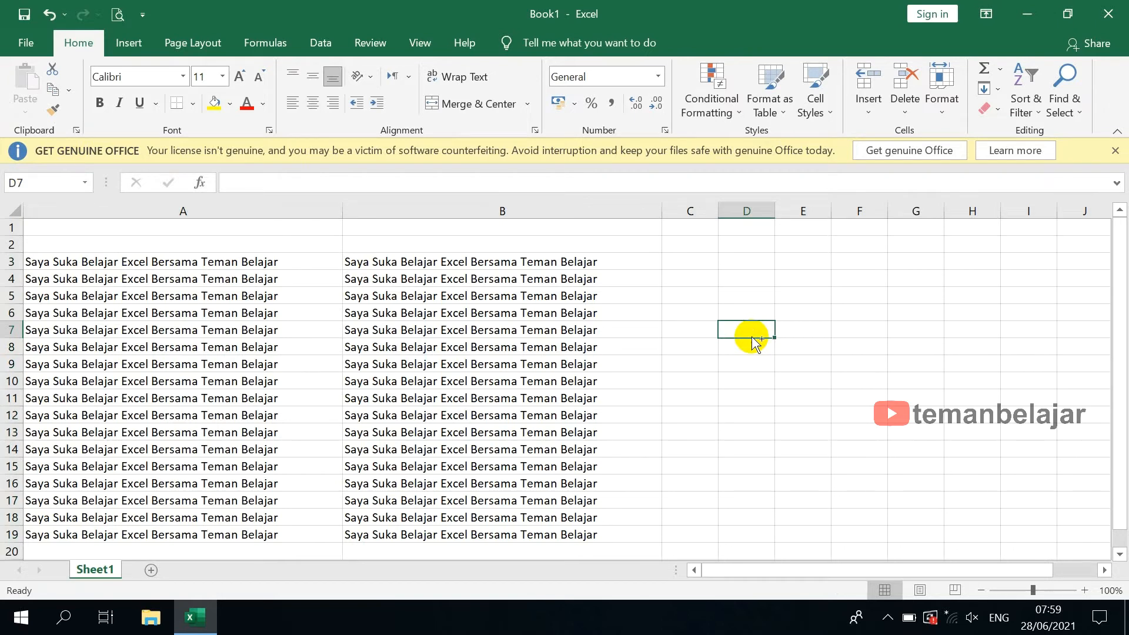
{"action": "key", "text": "ctrl+h"}
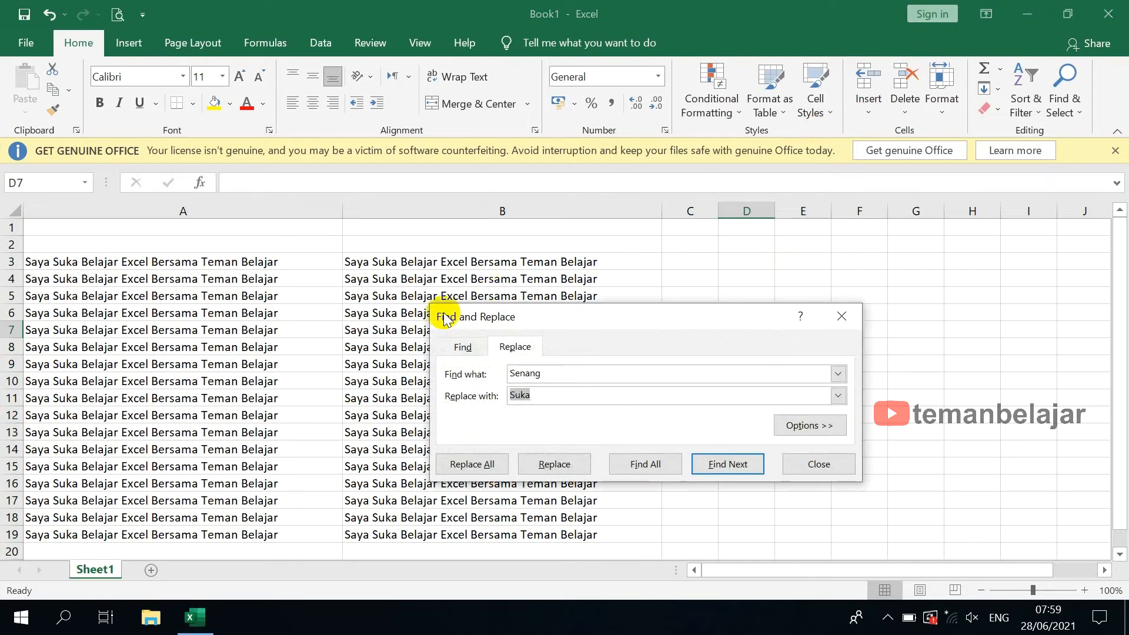
{"action": "left_click", "coordinate": [567, 375]}
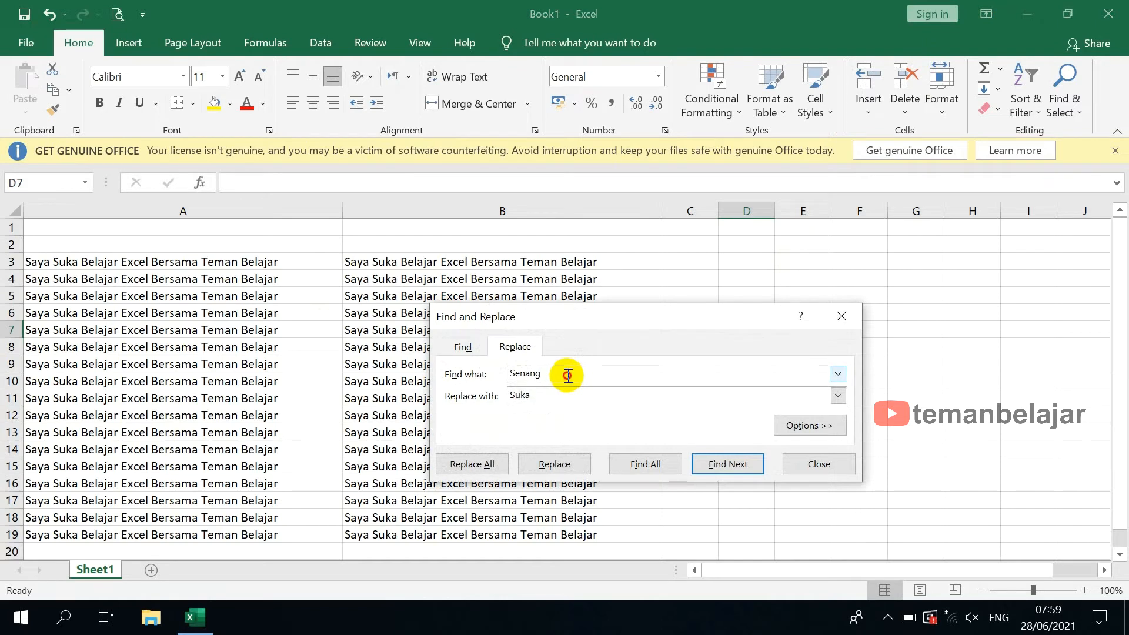
{"action": "key", "text": "ctrl+a"}
{"action": "type", "text": "Saya Suka B"}
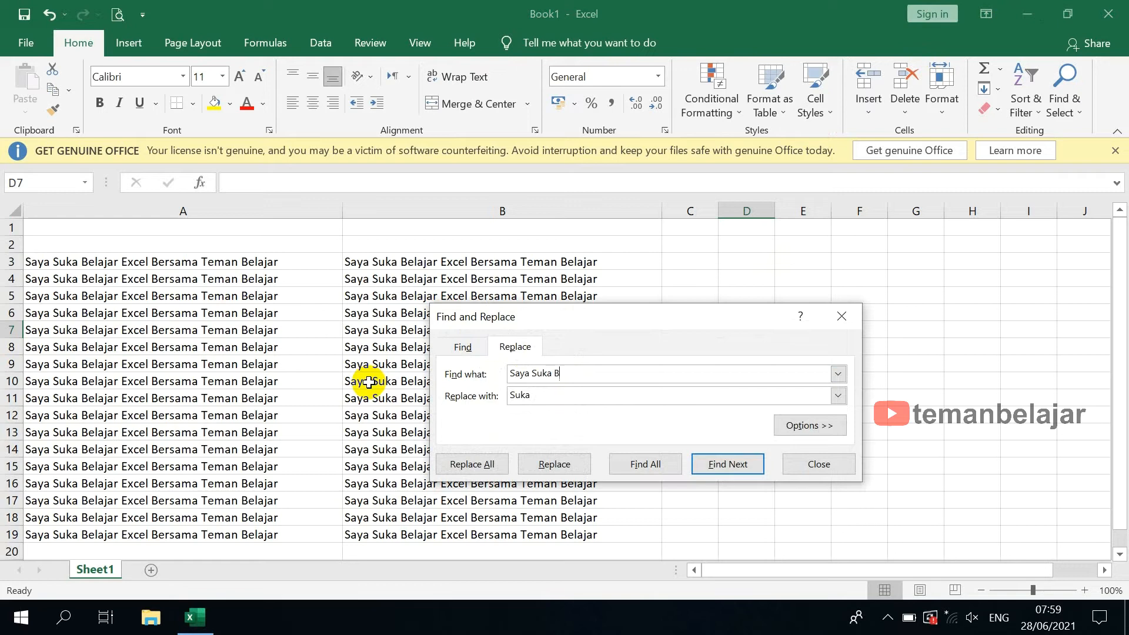
{"action": "type", "text": "elajar"}
Replace all matches with a person's first name followed by "Sedang Bermain" and close Find and Replace
{"action": "key", "text": "Tab"}
{"action": "type", "text": "Misbah Si"}
{"action": "key", "text": "BackSpace"}
{"action": "type", "text": "Sedang"}
{"action": "type", "text": "B"}
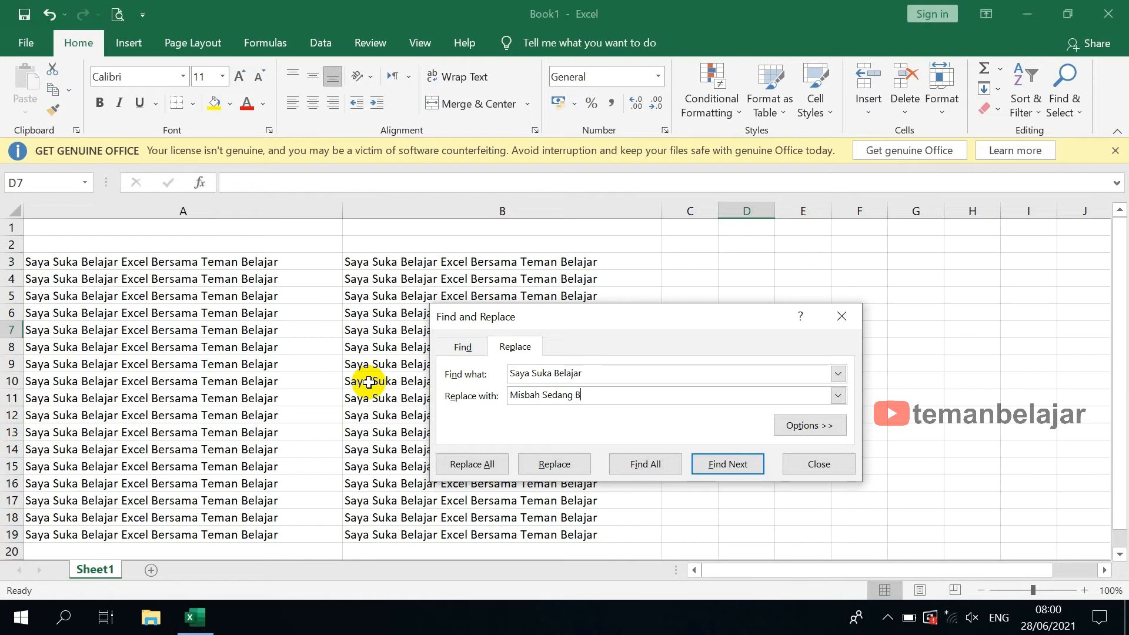
{"action": "type", "text": "ermaim"}
{"action": "key", "text": "BackSpace"}
{"action": "type", "text": "n"}
{"action": "left_click", "coordinate": [458, 468]}
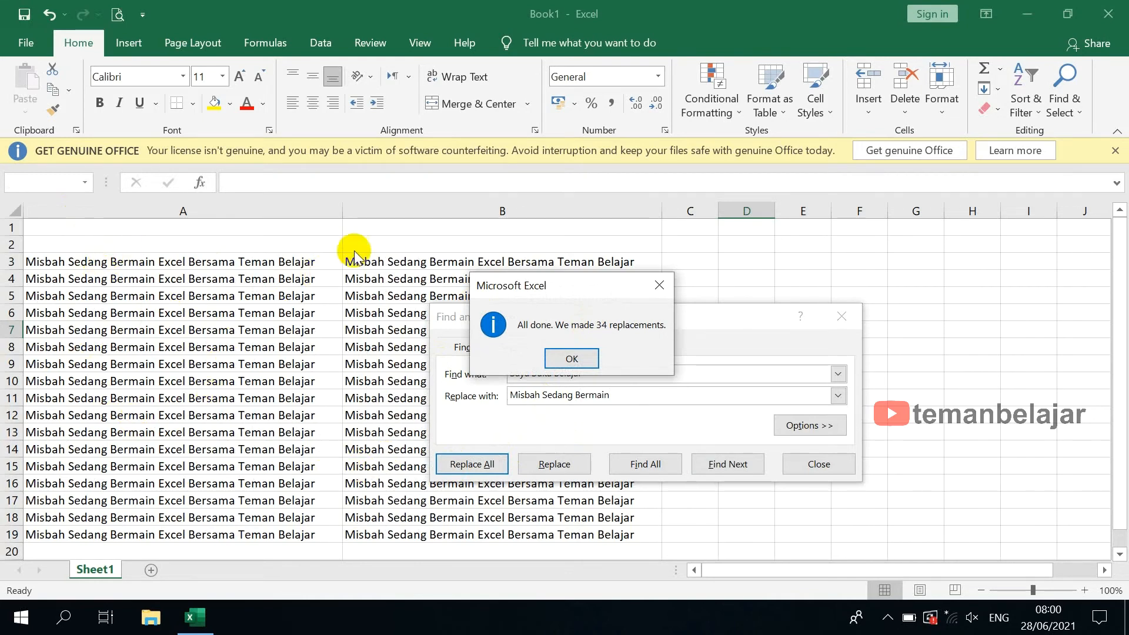
{"action": "left_click", "coordinate": [568, 356]}
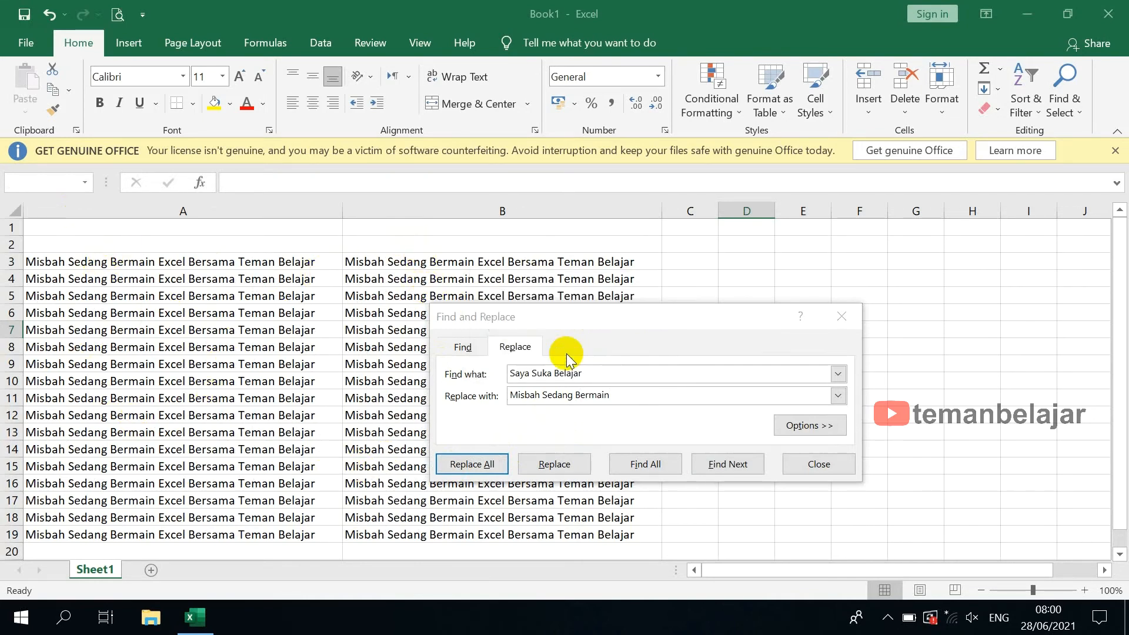
{"action": "left_click", "coordinate": [813, 465]}
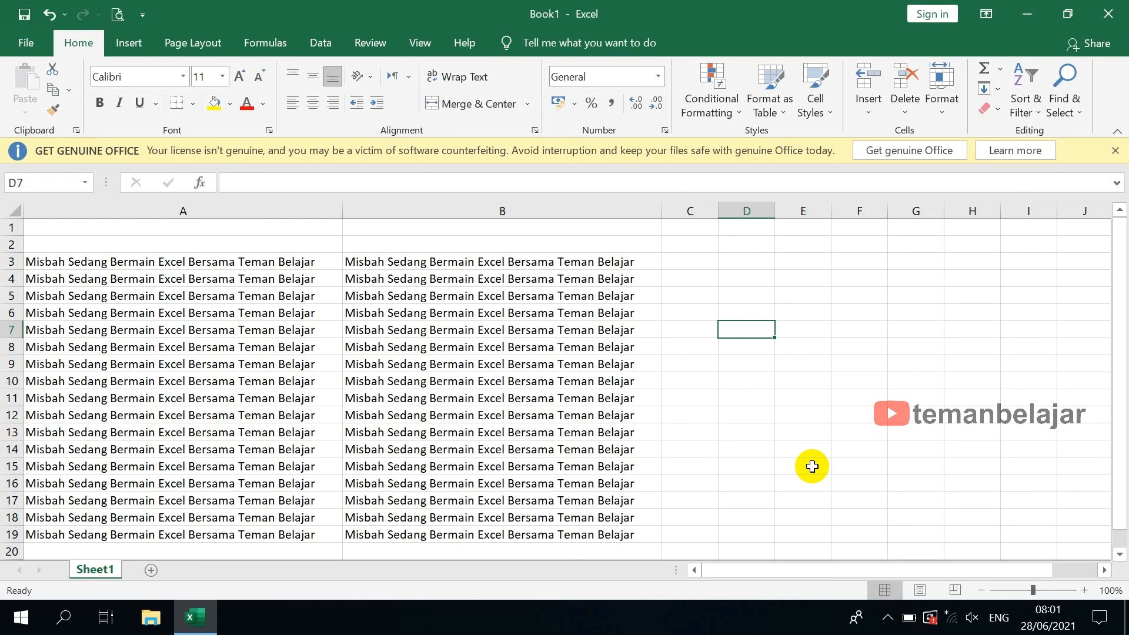
{"action": "left_click", "coordinate": [887, 617]}
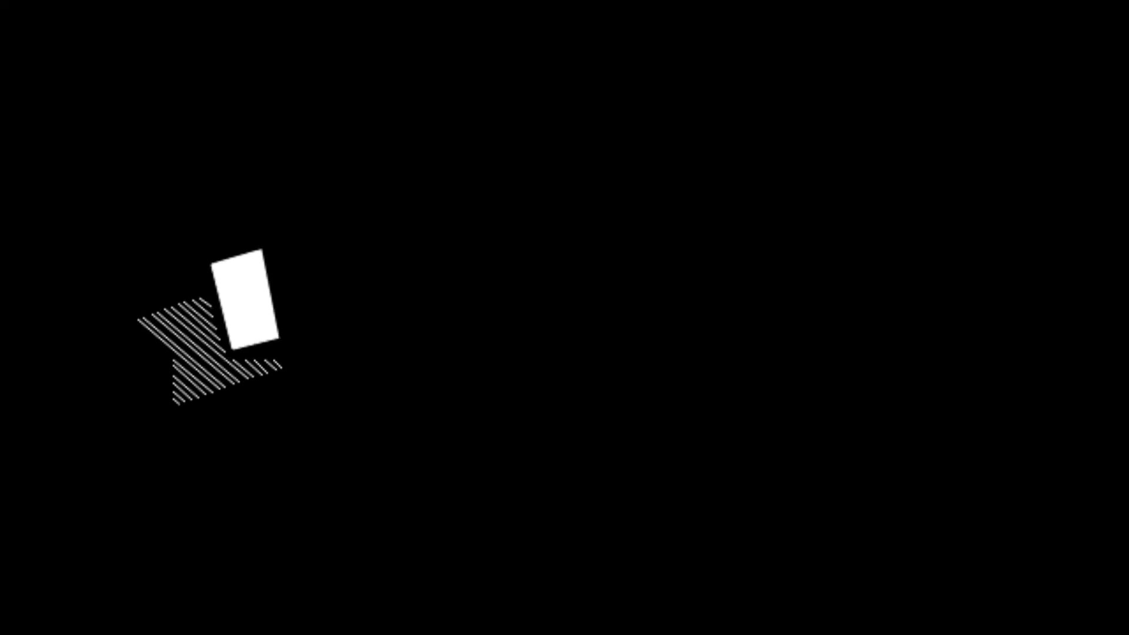